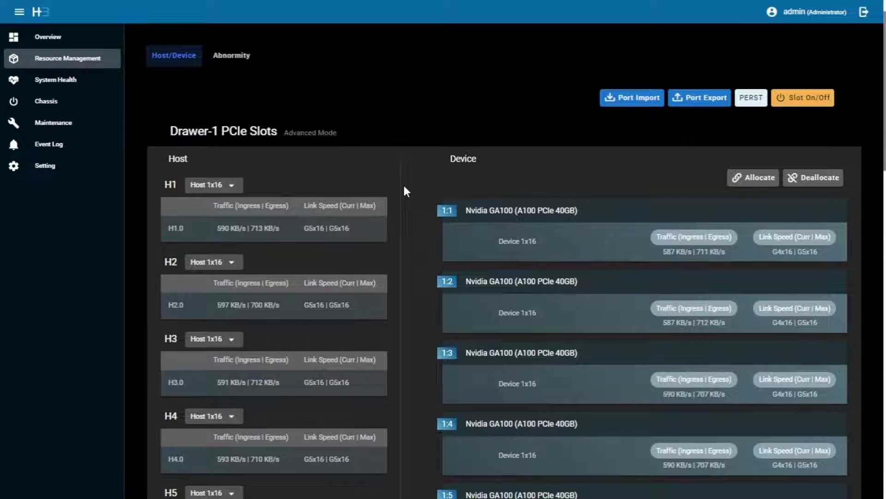
- Review the host ports H1–H8 and the device slots 1:1–1:8 of Drawer-1, including their traffic and link speeds
scroll(303, 231, "down", 4)
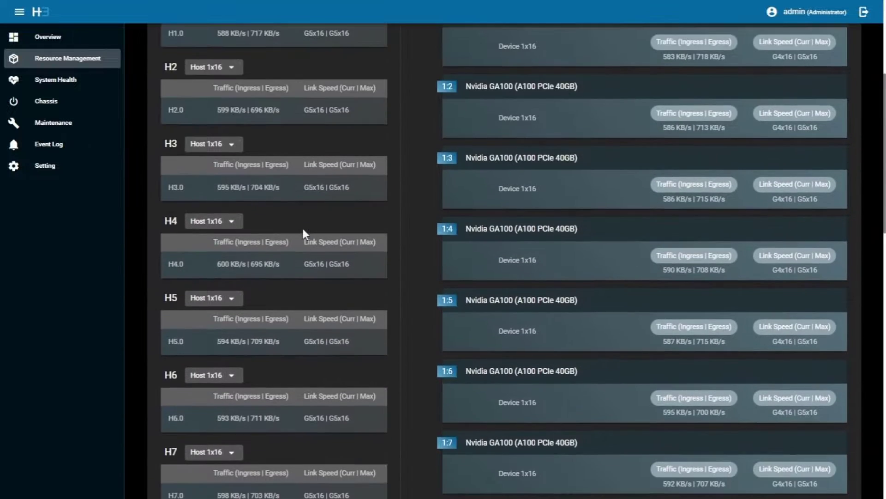
scroll(303, 228, "down", 2)
scroll(302, 227, "down", 1)
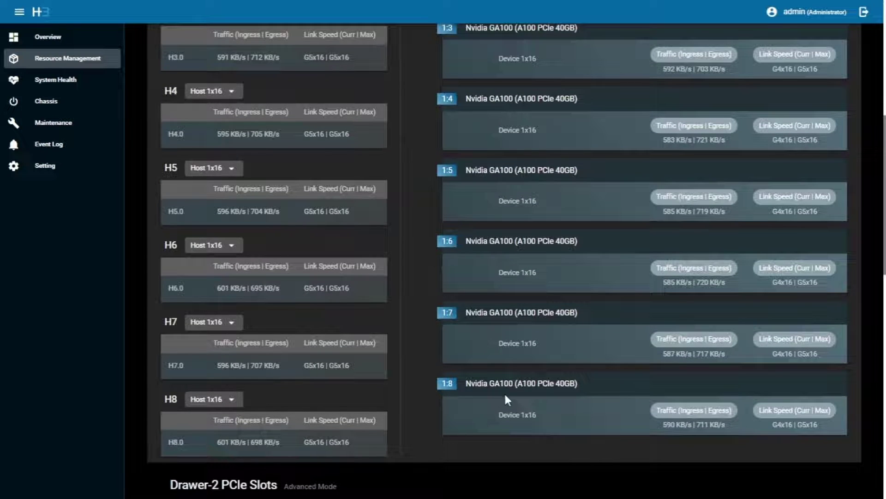
scroll(465, 391, "up", 2)
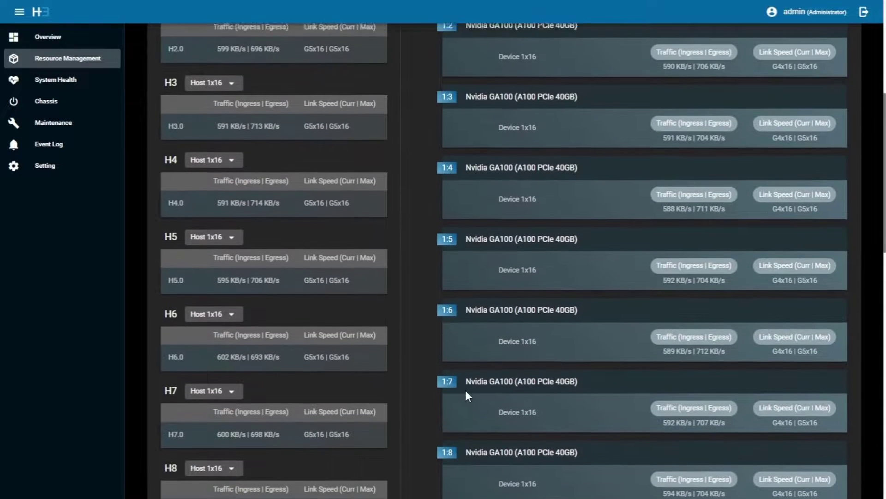
scroll(465, 391, "up", 4)
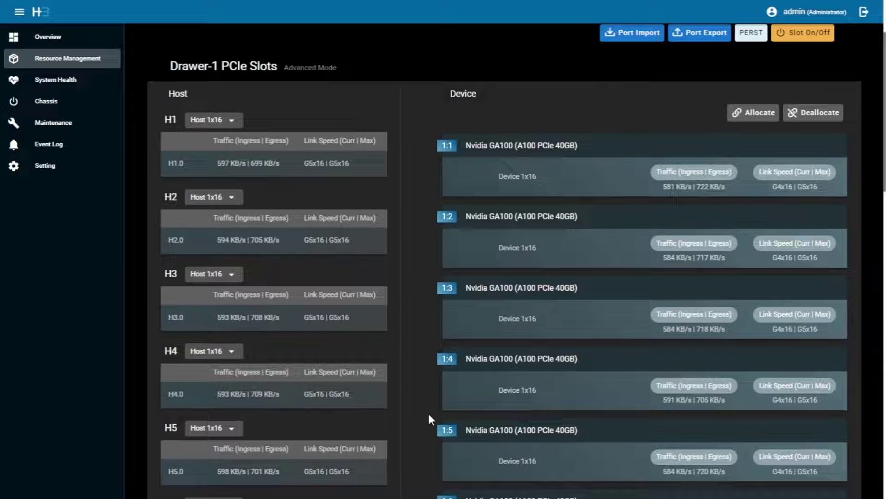
scroll(396, 405, "down", 2)
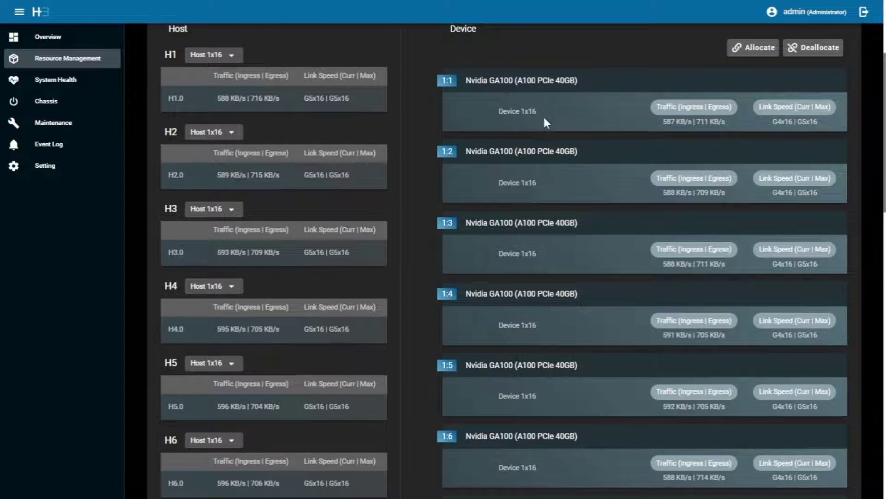
scroll(543, 117, "down", 4)
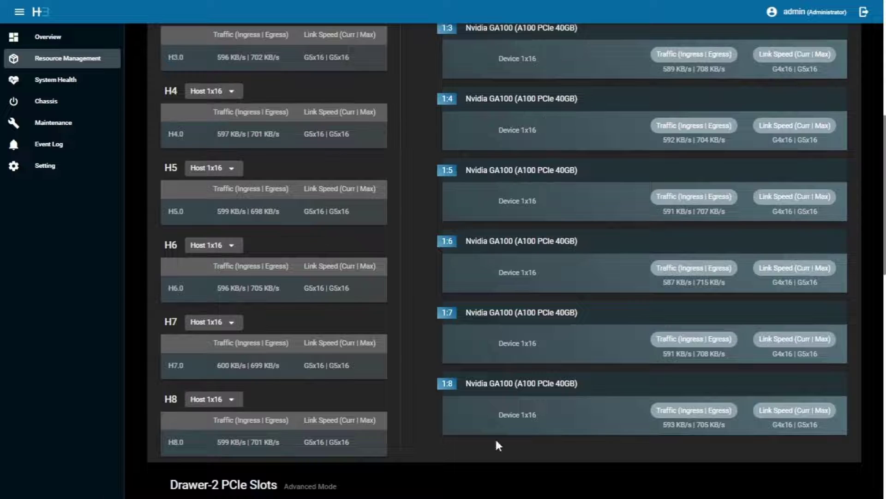
scroll(495, 428, "up", 4)
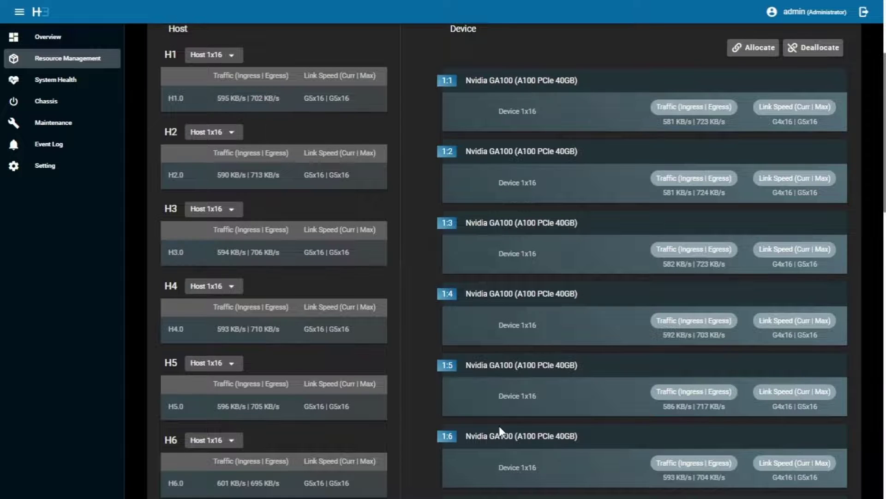
scroll(499, 426, "up", 2)
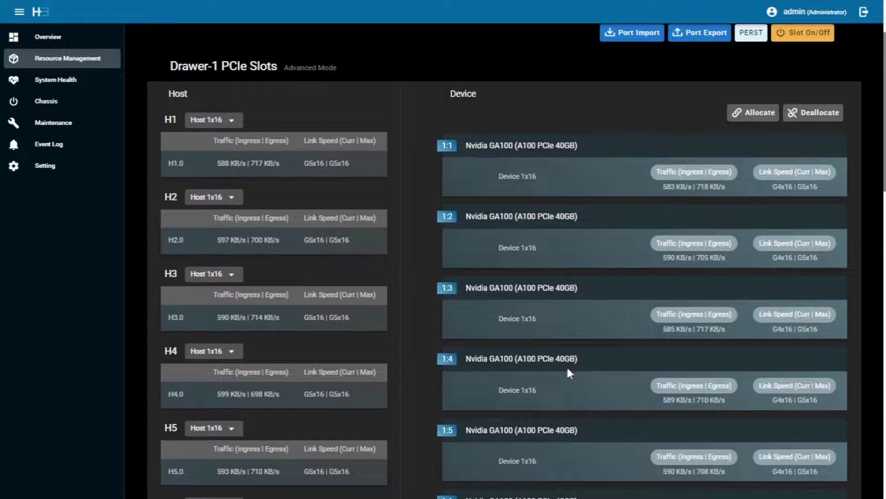
- Allocate the Nvidia GA100 in Drawer-1 device slot 1:1 to host port H1.0 and confirm the allocation
left_click(733, 115)
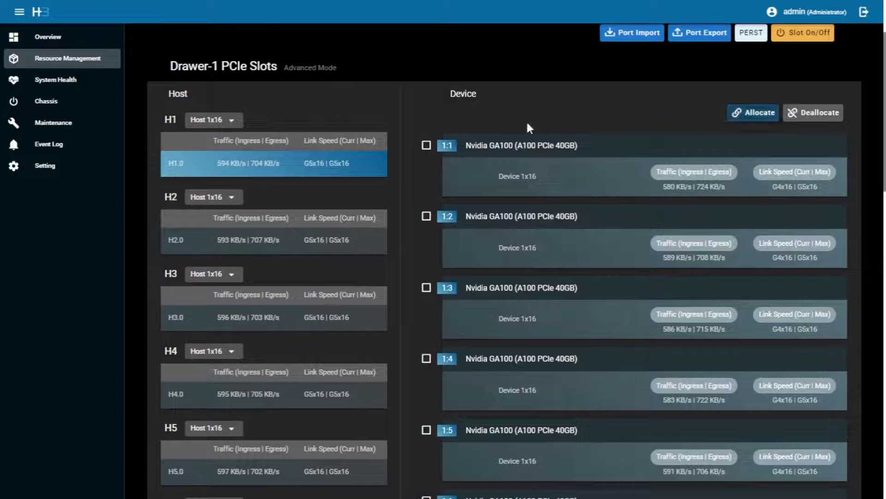
left_click(426, 146)
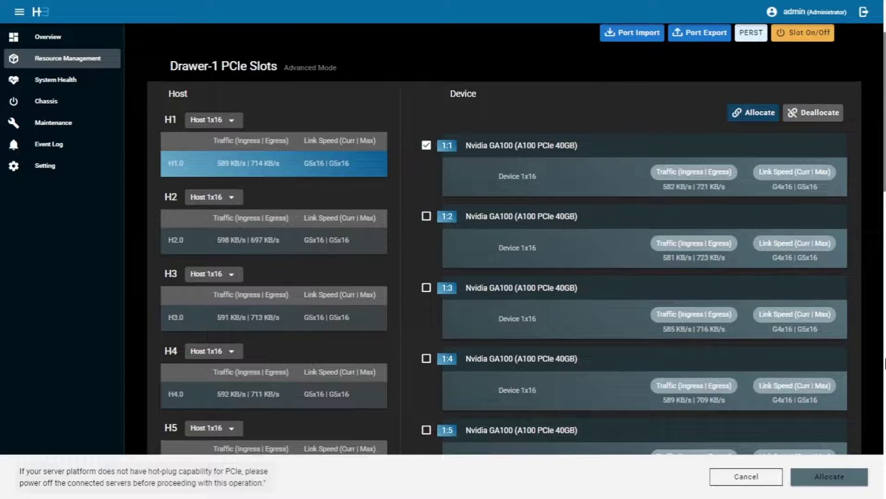
left_click(835, 478)
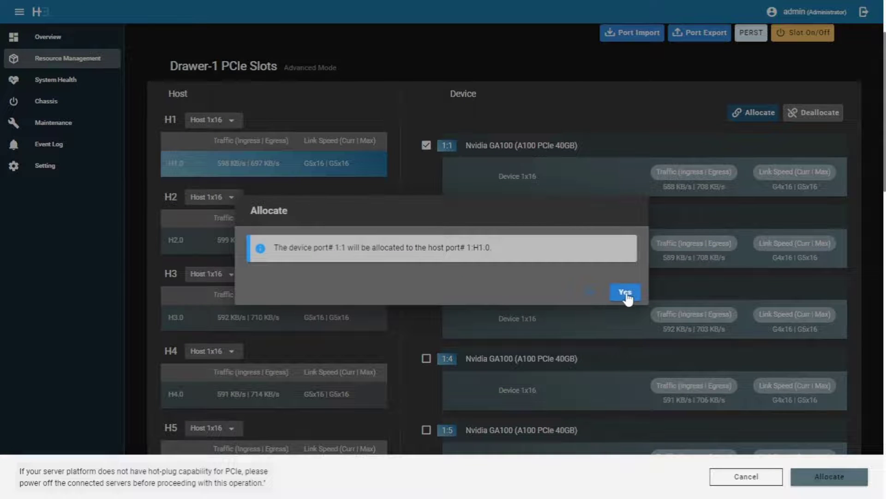
left_click(626, 294)
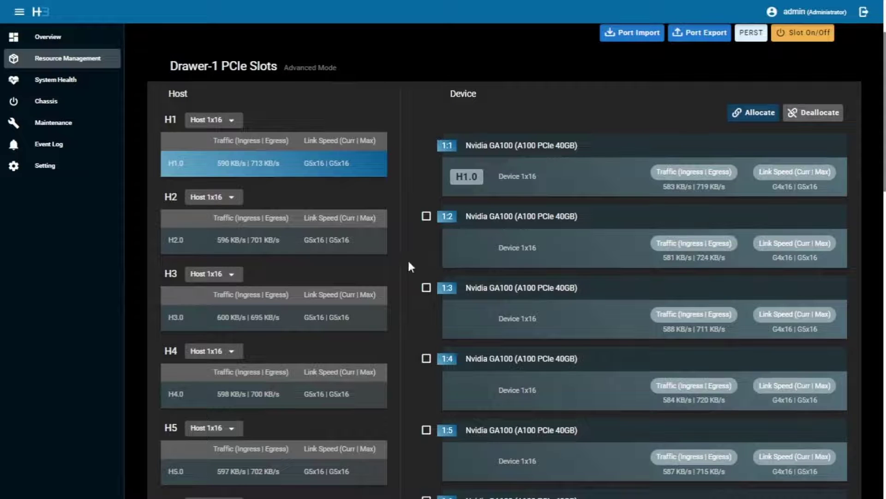
- Allocate the Nvidia GA100 in device slot 1:2 to host port H2.0 in Drawer-1 and confirm it
left_click(363, 248)
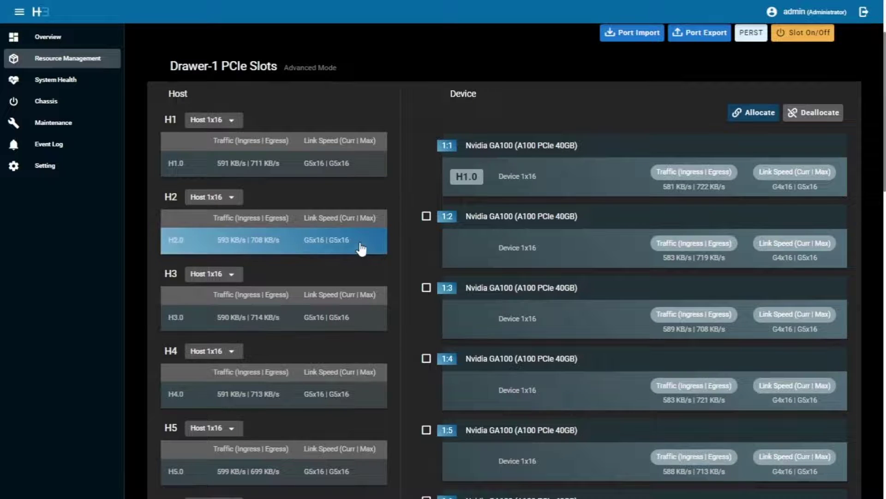
left_click(426, 217)
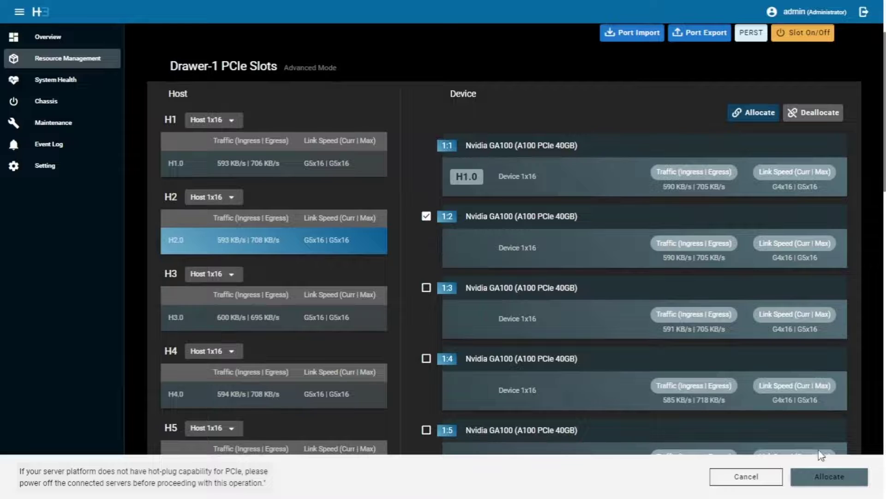
left_click(838, 479)
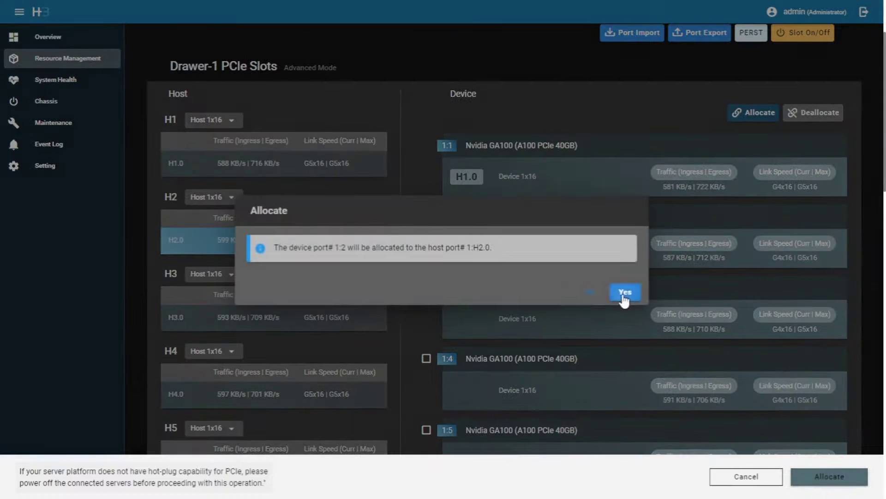
left_click(623, 297)
left_click(621, 291)
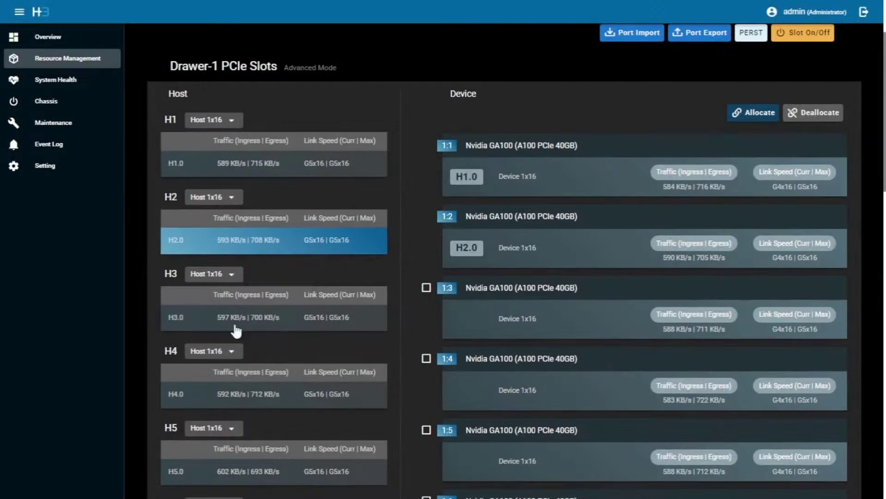
- Allocate the Nvidia GA100 in device slot 1:3 to host port H3.0 in Drawer-1 and confirm it
left_click(295, 316)
left_click(427, 288)
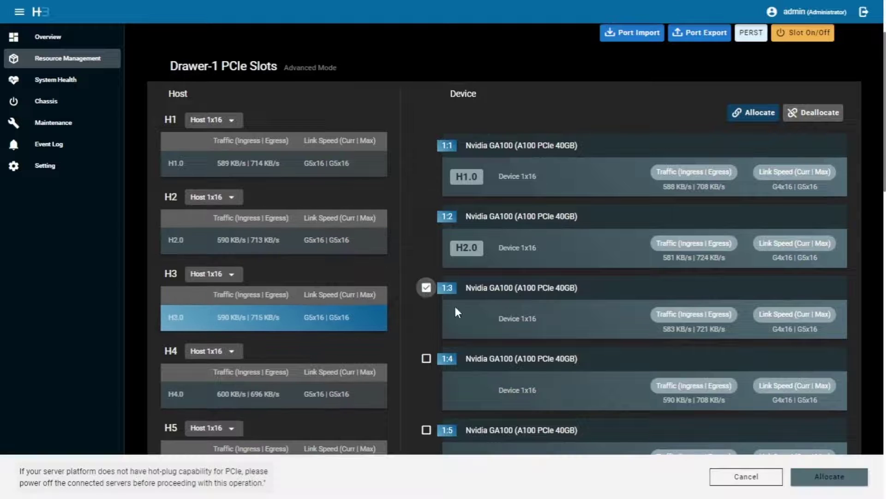
left_click(826, 476)
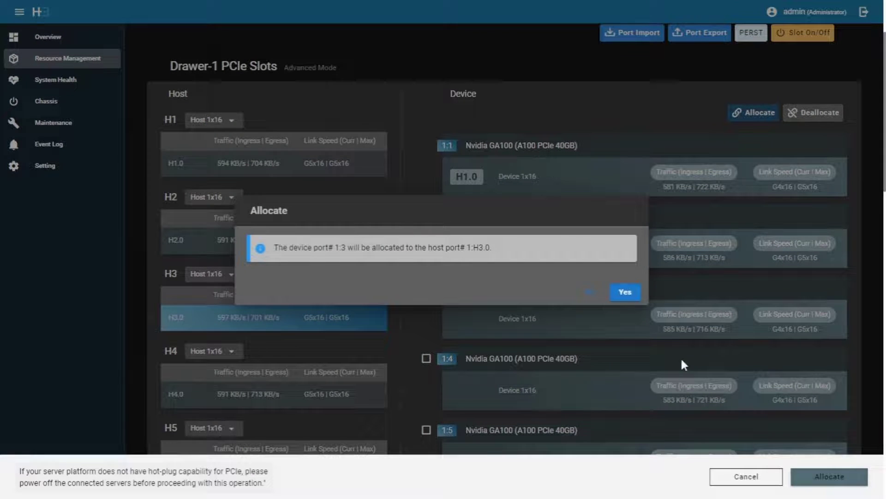
left_click(625, 294)
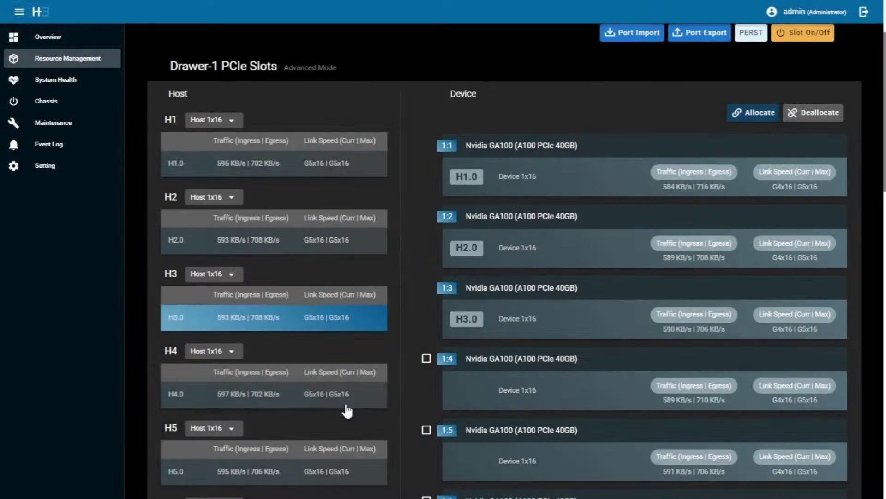
- Allocate the Nvidia GA100 in device slot 1:4 to host port H4.0 in Drawer-1 and confirm it
left_click(351, 406)
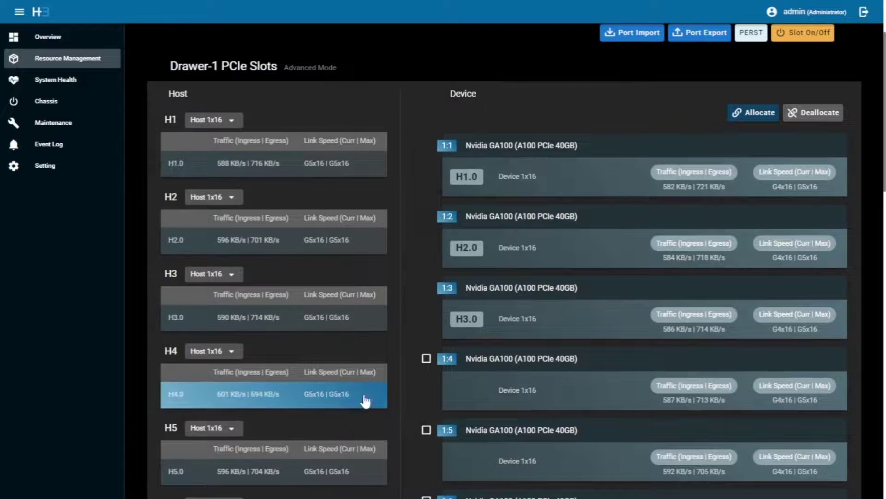
left_click(425, 360)
left_click(826, 478)
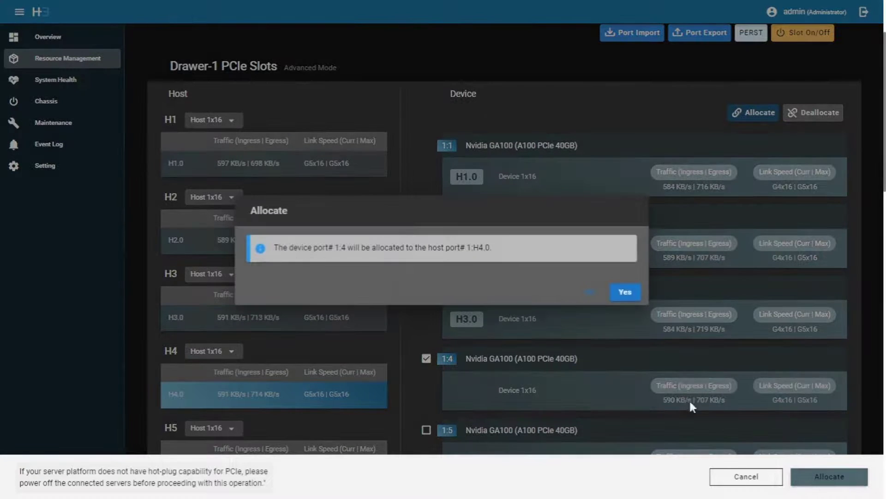
left_click(625, 293)
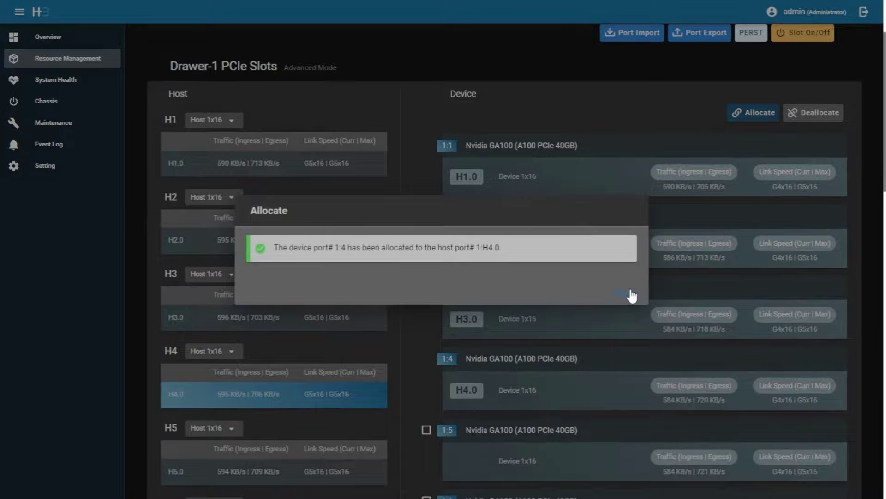
left_click(630, 295)
- Allocate the Nvidia GA100 in device slot 1:5 to host port H5.0 in Drawer-1 and confirm it
scroll(378, 377, "down", 3)
left_click(331, 346)
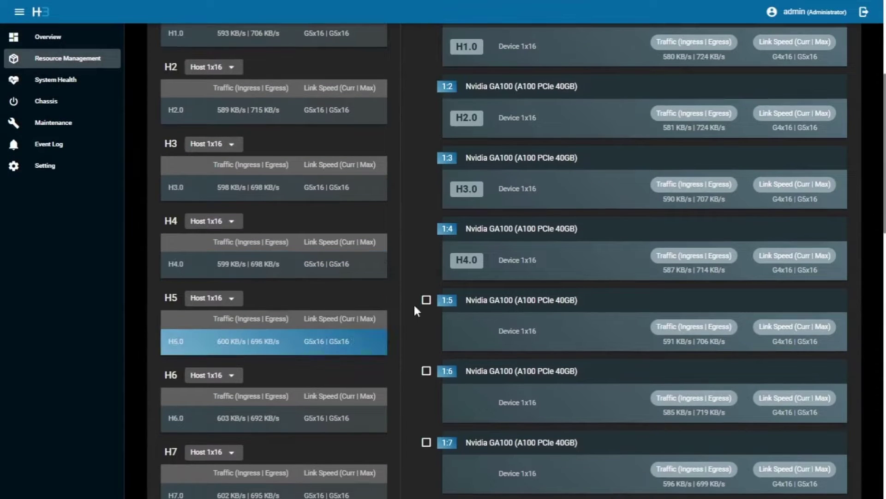
left_click(426, 299)
left_click(795, 478)
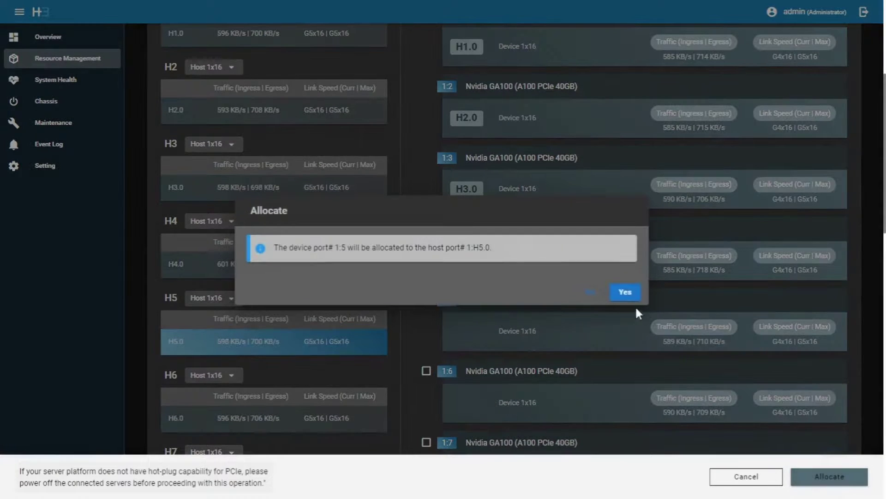
left_click(629, 299)
left_click(614, 299)
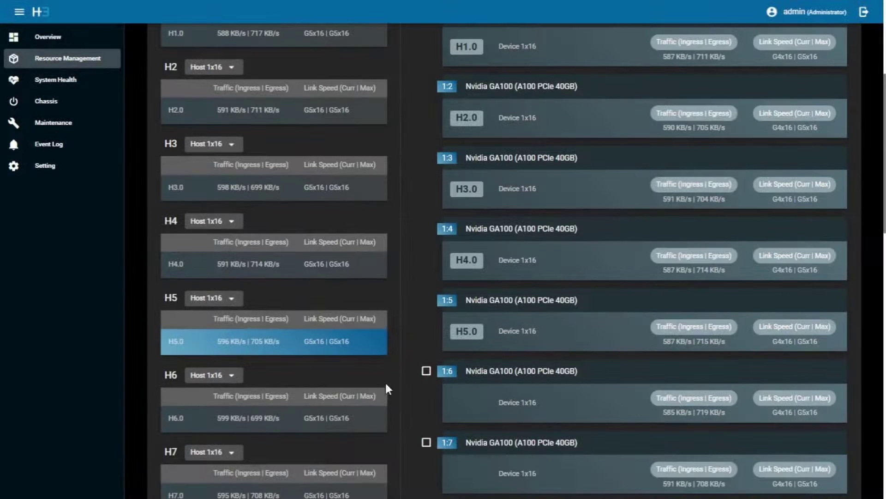
- Allocate the Nvidia GA100 in device slot 1:6 to host port H6.0 in Drawer-1 and confirm it
left_click(360, 420)
left_click(426, 370)
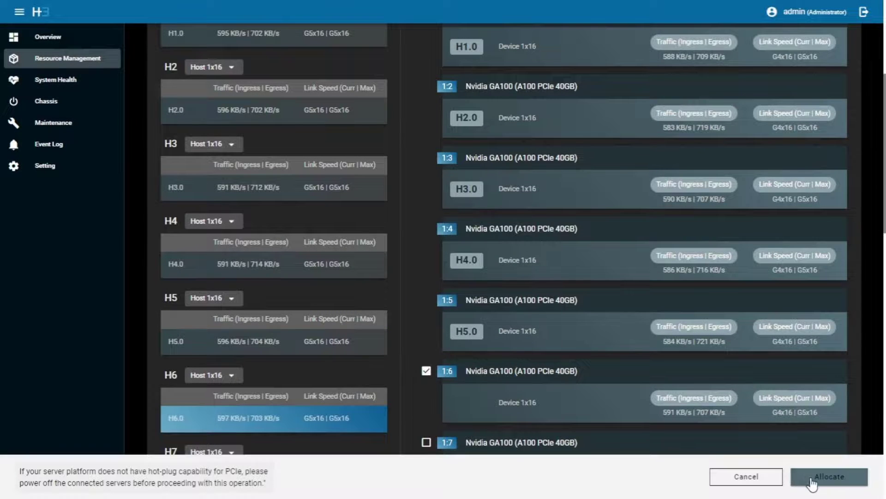
left_click(799, 472)
left_click(624, 296)
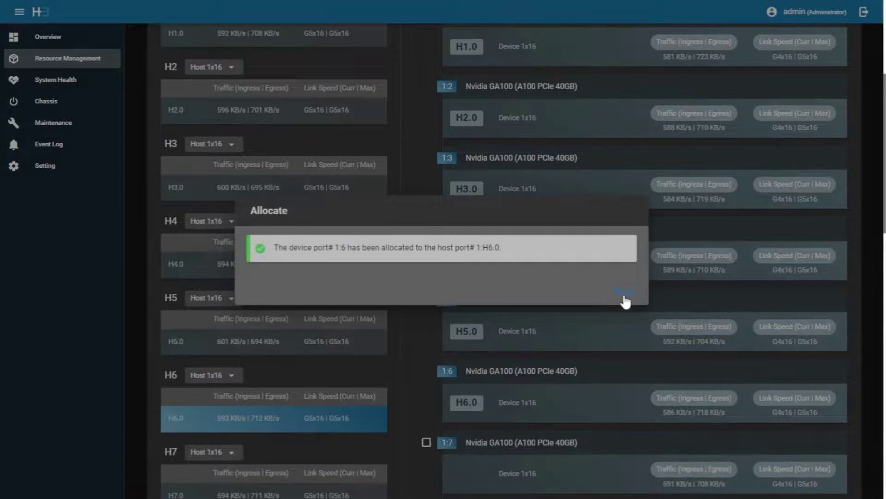
- Allocate the Nvidia GA100 in device slot 1:7 to host port H7.0 in Drawer-1 and confirm it
scroll(470, 371, "down", 1)
left_click(362, 430)
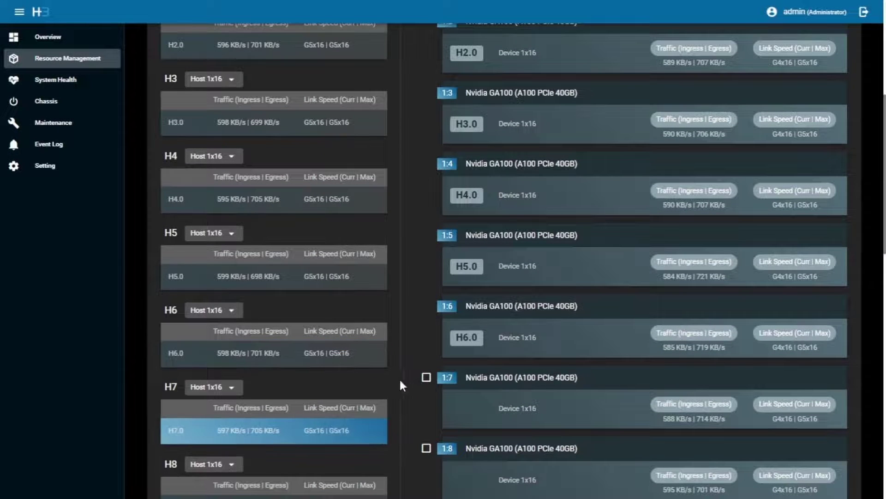
left_click(426, 377)
left_click(804, 476)
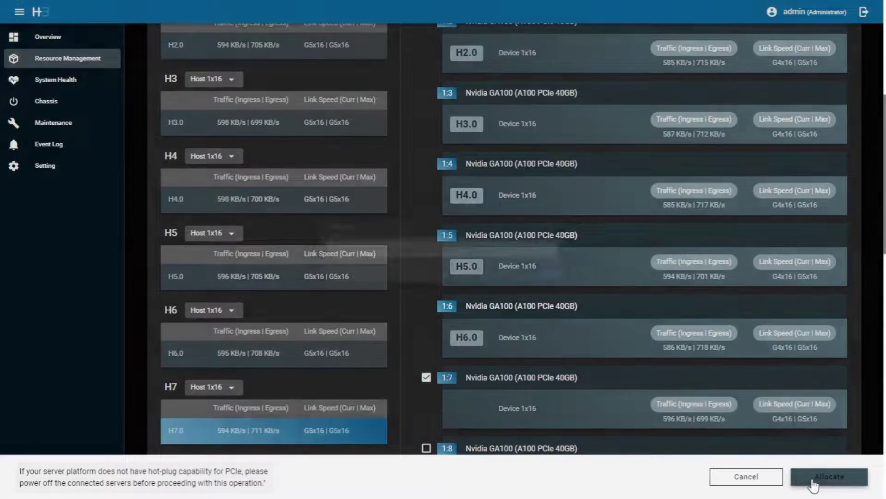
left_click(619, 294)
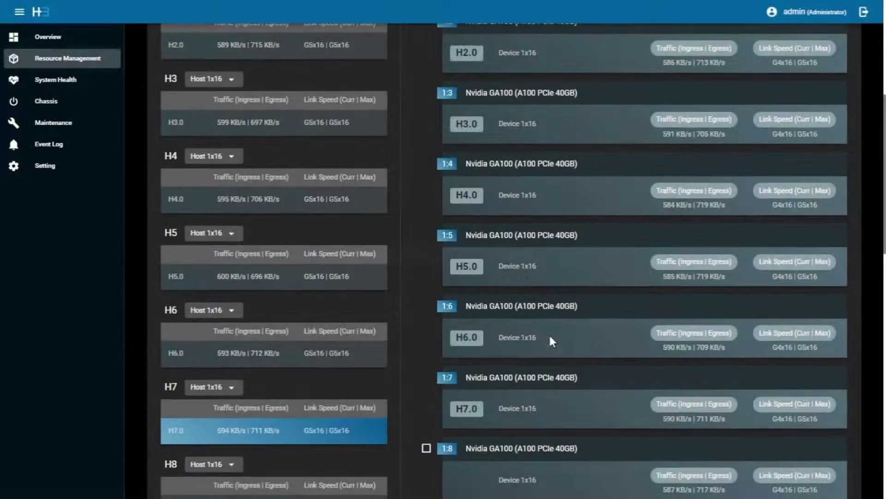
- Allocate the Nvidia GA100 in device slot 1:8 to host port H8.0 in Drawer-1 and confirm it
scroll(521, 350, "down", 2)
left_click(336, 377)
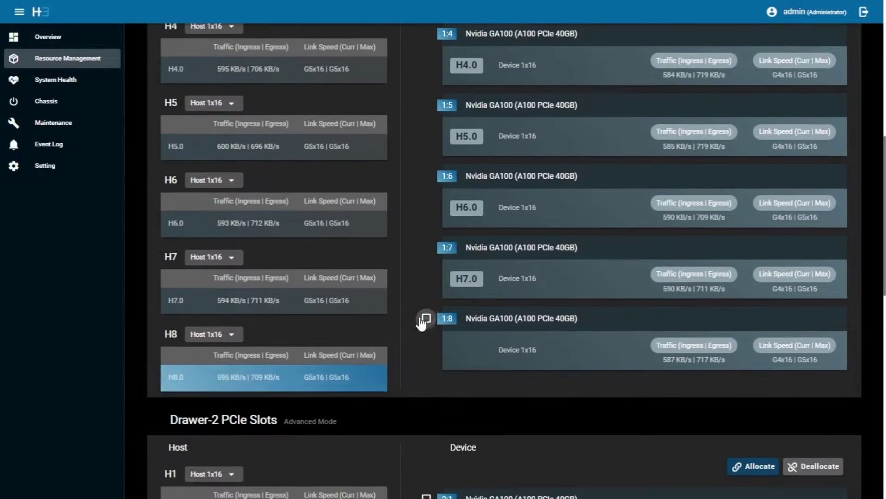
left_click(426, 318)
left_click(829, 477)
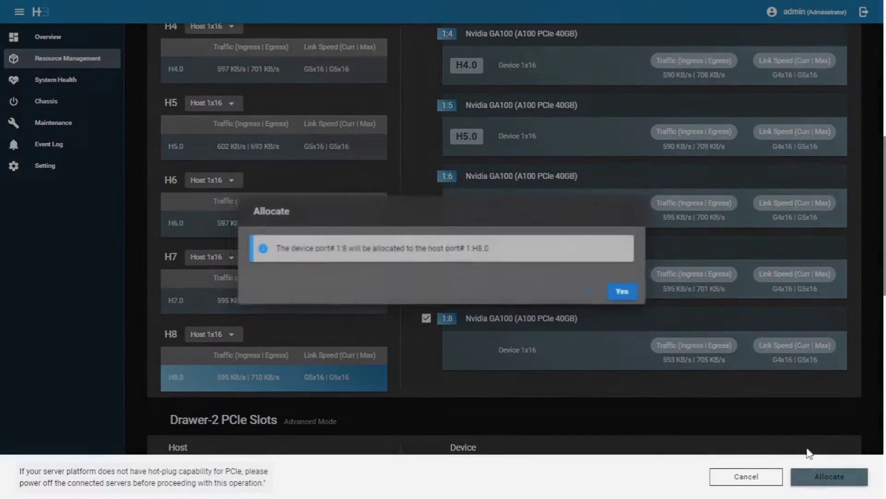
left_click(625, 295)
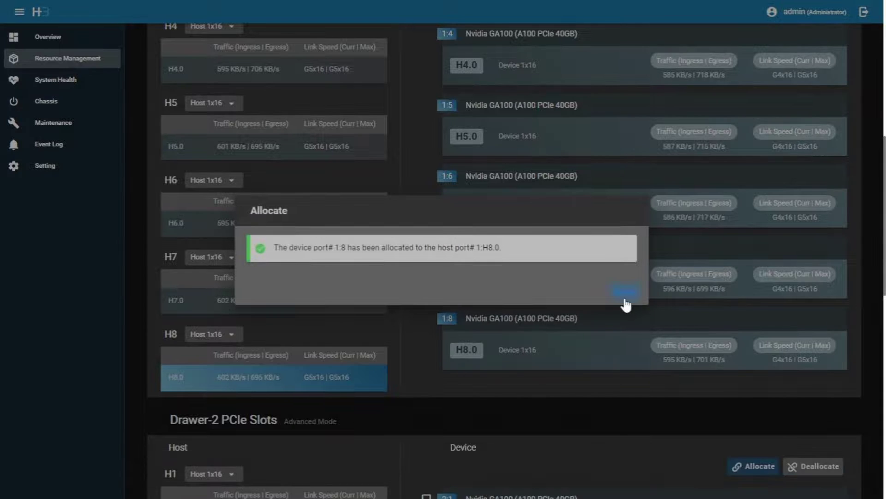
left_click(625, 292)
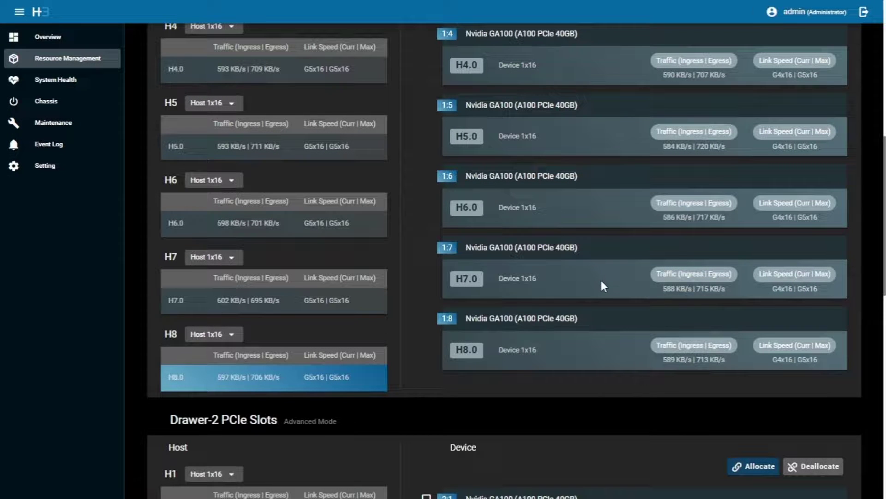
scroll(603, 280, "up", 4)
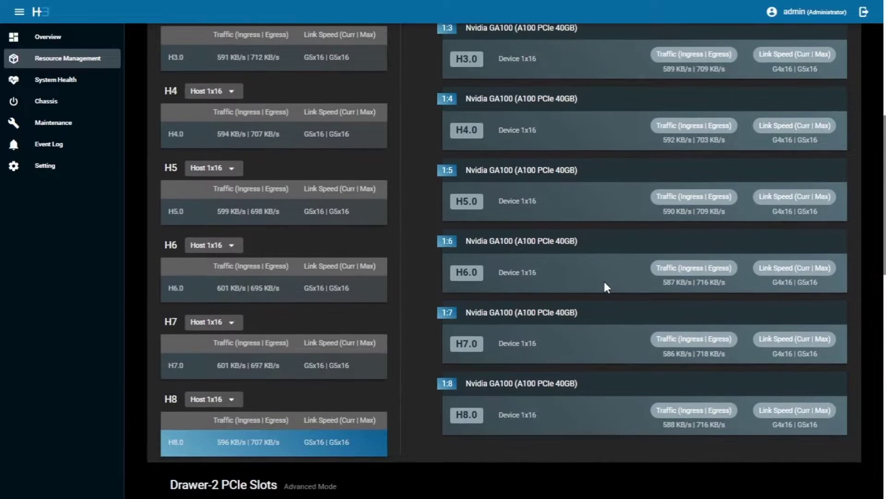
- Deallocate the Nvidia GA100 in device slot 1:1 from host port H1.0 in Drawer-1 and confirm it
scroll(603, 279, "up", 2)
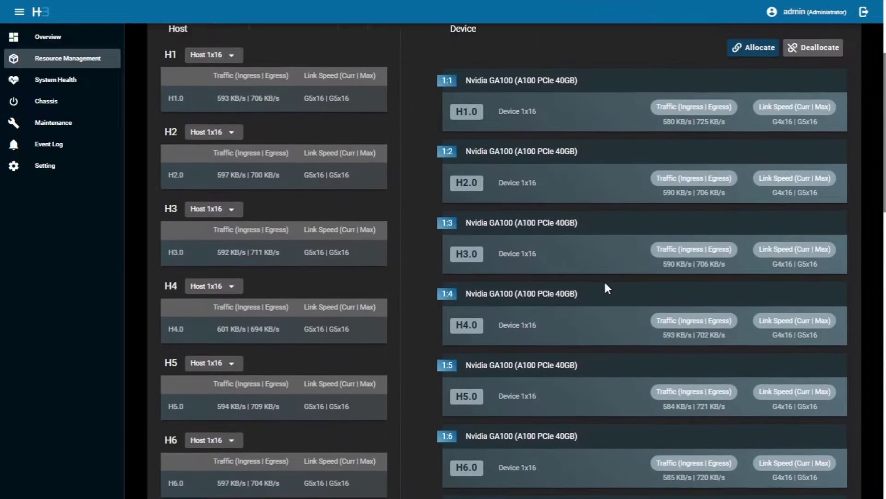
scroll(472, 197, "up", 1)
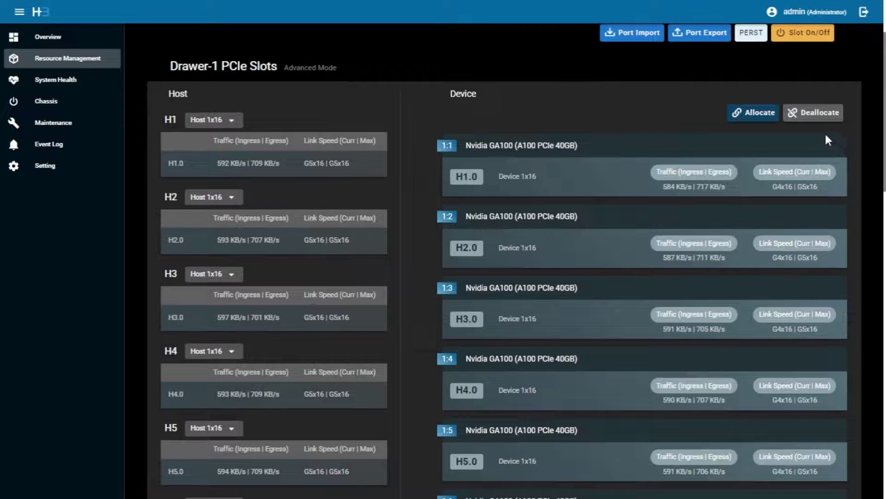
left_click(815, 115)
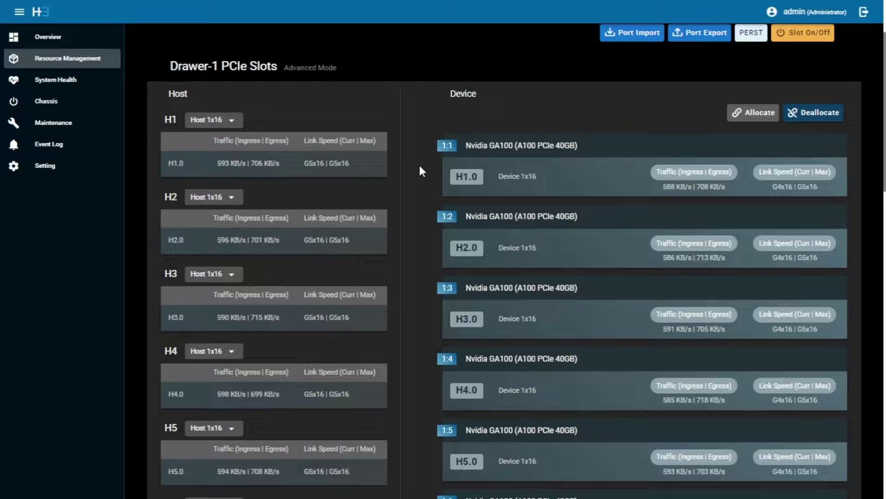
left_click(349, 169)
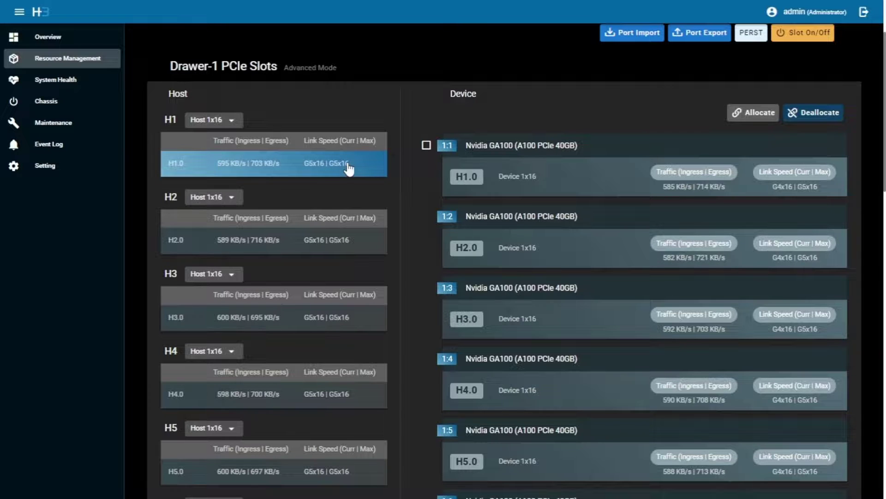
left_click(426, 146)
left_click(825, 476)
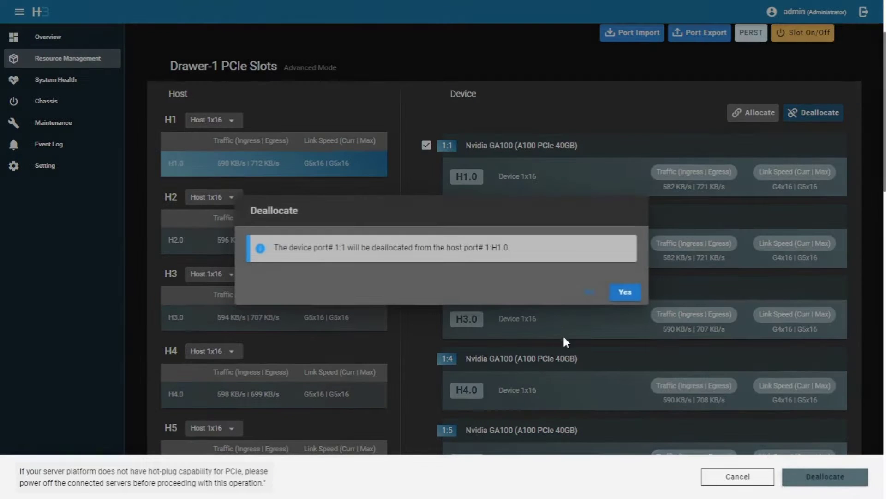
left_click(623, 293)
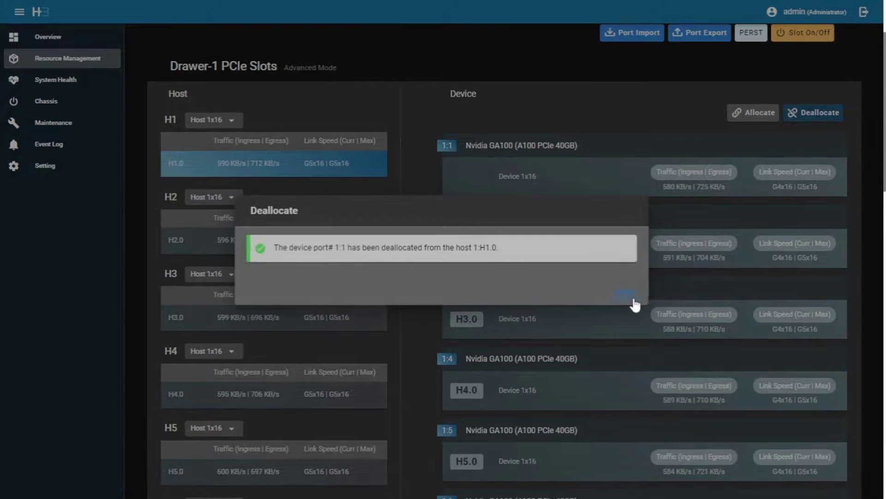
left_click(634, 300)
- Deallocate the Nvidia GA100 in device slot 1:2 from host port H2.0 in Drawer-1
left_click(312, 247)
left_click(426, 217)
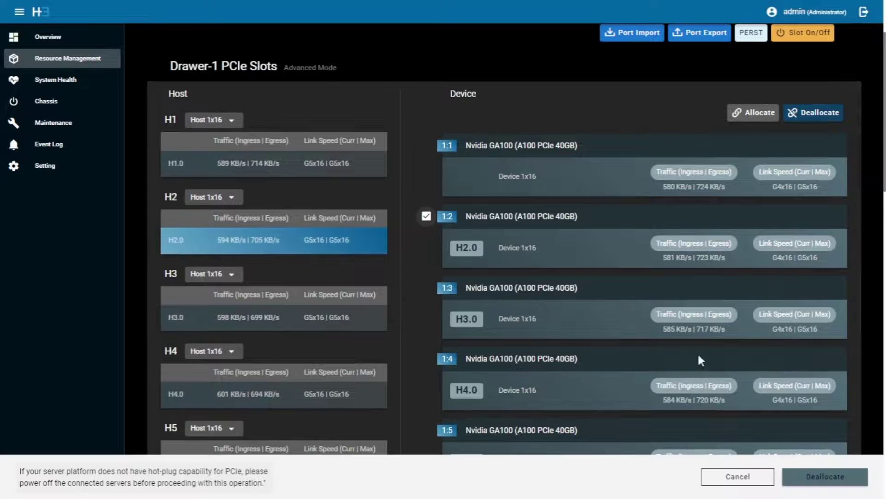
left_click(825, 476)
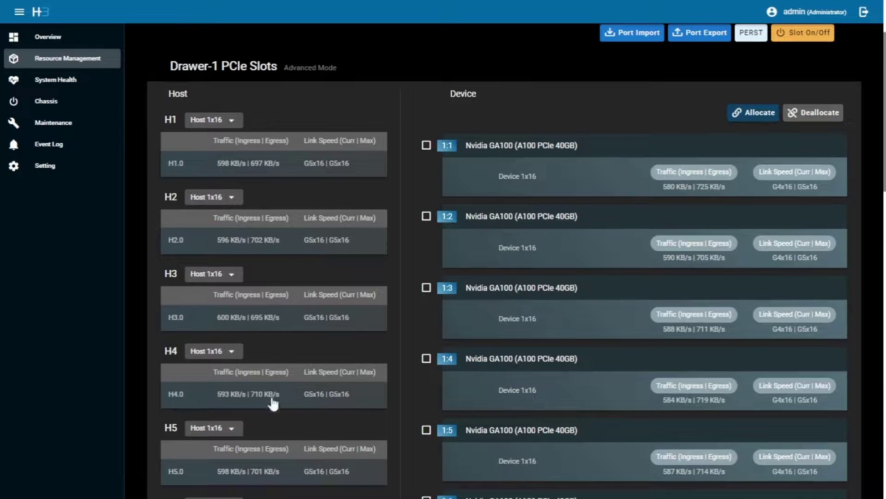
- Allocate all eight Nvidia GA100 devices in slots 1:1 through 1:8 to host port H5.0 in Drawer-1 and confirm it
left_click(258, 472)
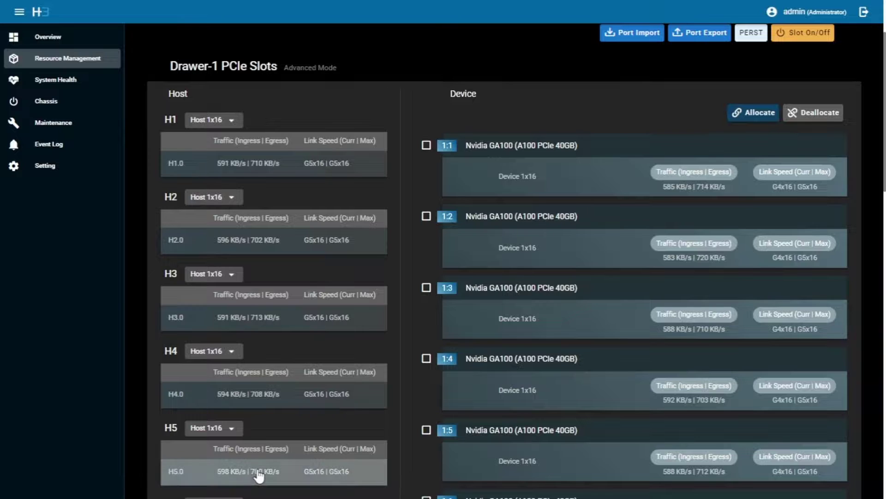
left_click(766, 113)
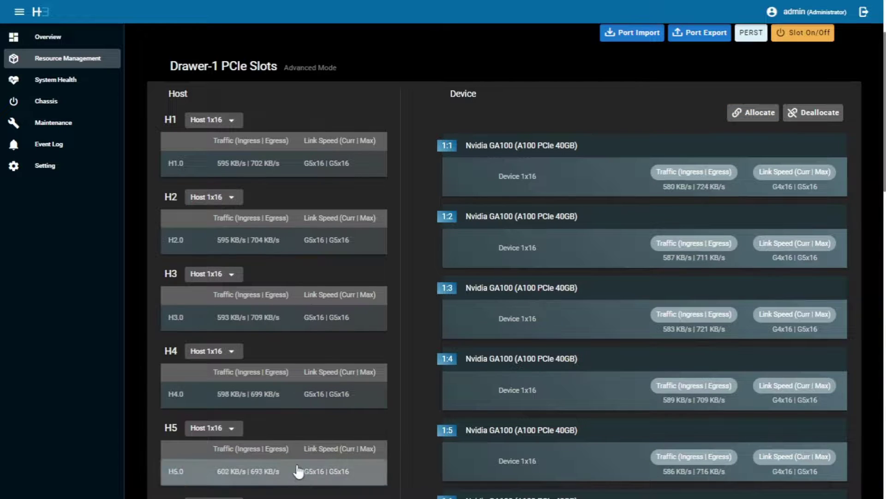
left_click(756, 110)
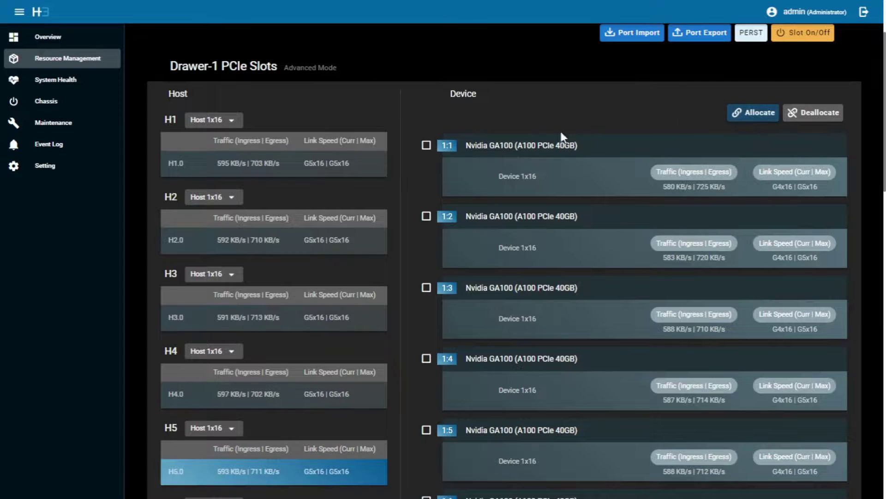
left_click(426, 146)
left_click(425, 217)
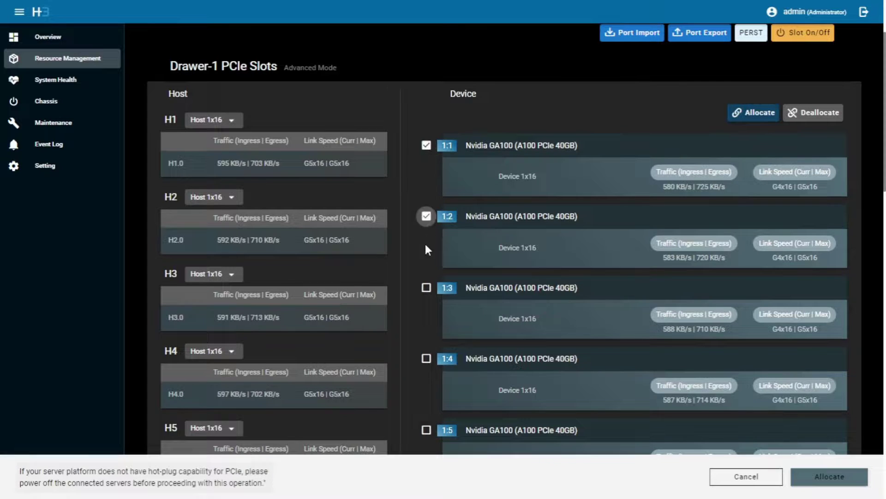
left_click(425, 288)
left_click(426, 358)
left_click(427, 429)
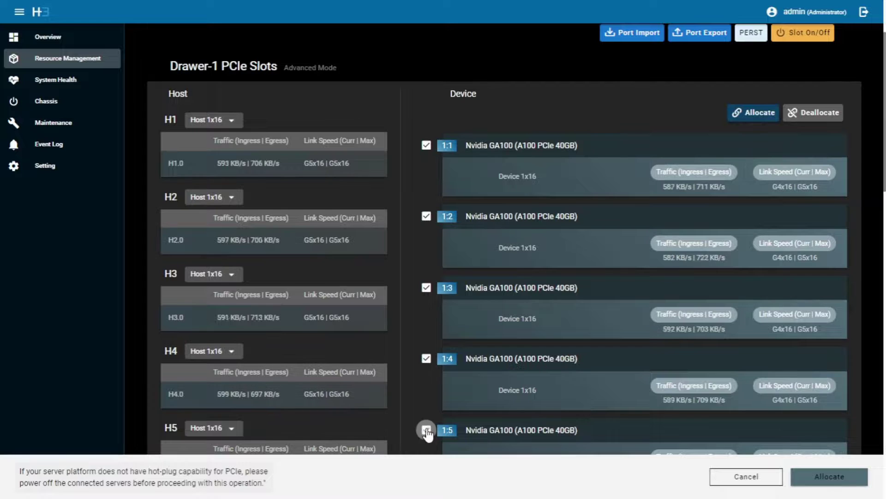
scroll(424, 423, "down", 3)
left_click(426, 370)
scroll(426, 373, "down", 1)
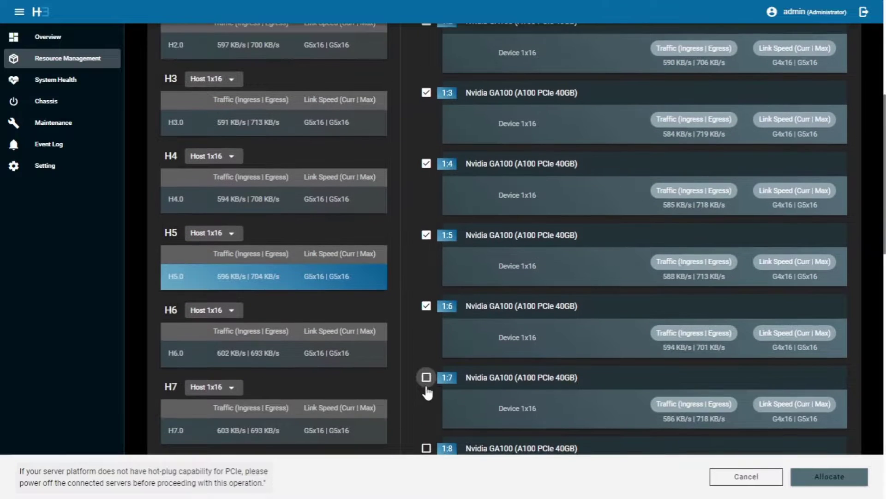
left_click(425, 375)
scroll(425, 376, "down", 2)
left_click(427, 383)
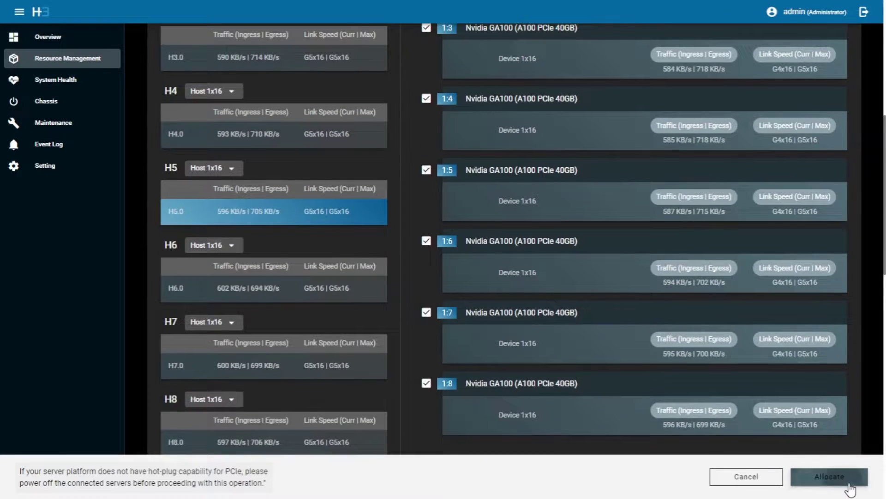
left_click(830, 476)
left_click(624, 329)
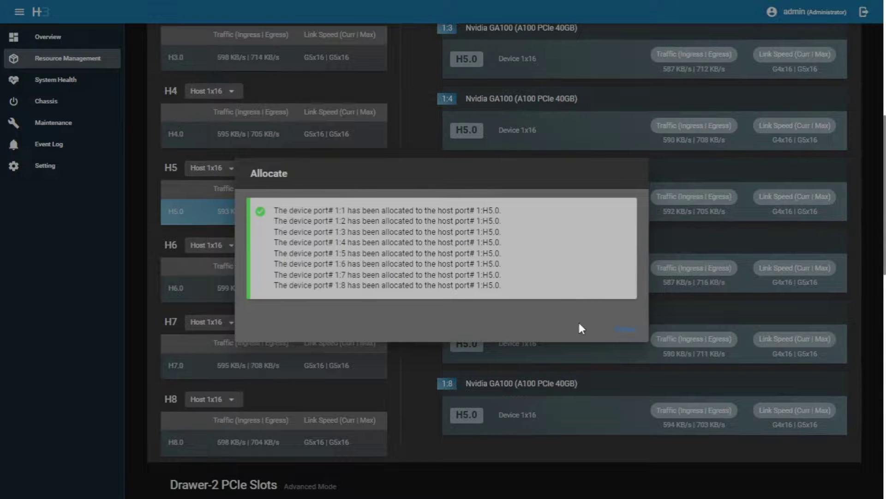
left_click(625, 329)
- Deallocate all eight Nvidia GA100 devices in slots 1:1 through 1:8 from host port H5.0 in Drawer-1 and confirm it
scroll(630, 327, "up", 5)
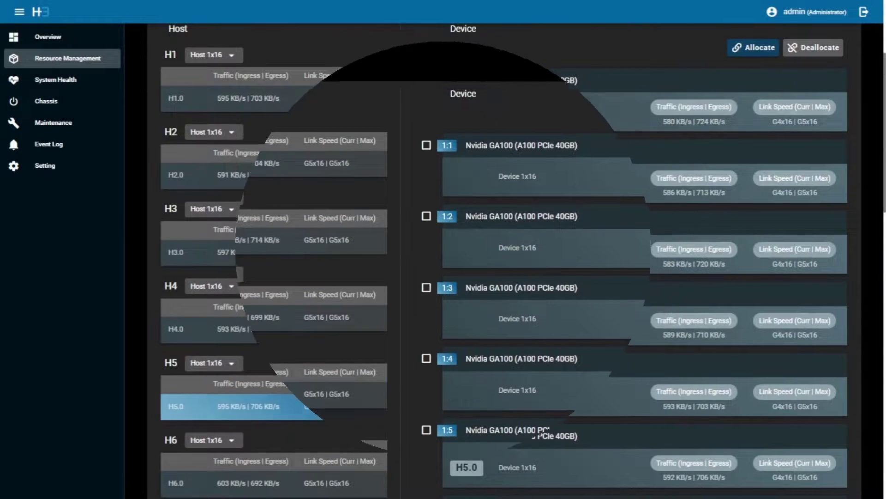
left_click(816, 48)
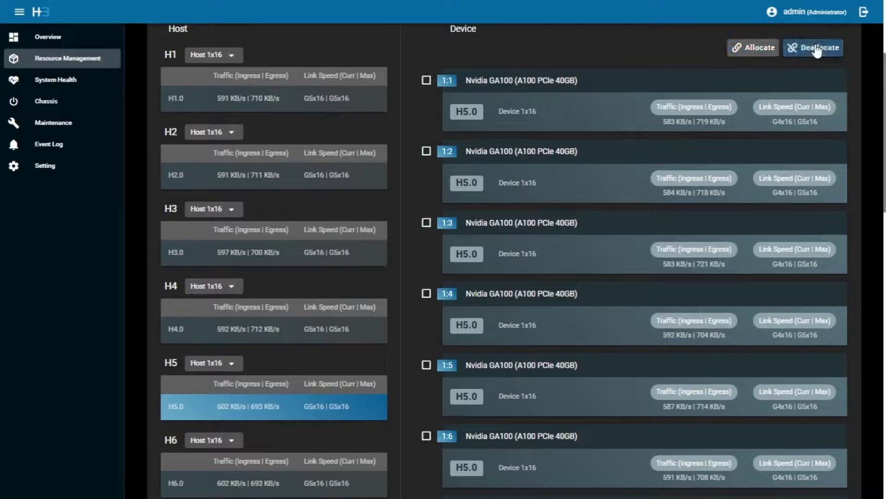
left_click(426, 82)
left_click(426, 152)
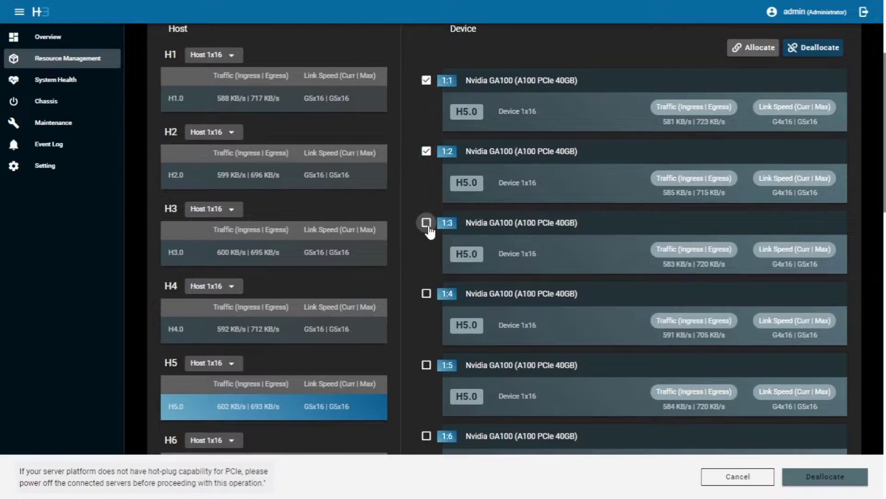
left_click(426, 223)
left_click(426, 293)
scroll(429, 305, "down", 1)
left_click(427, 301)
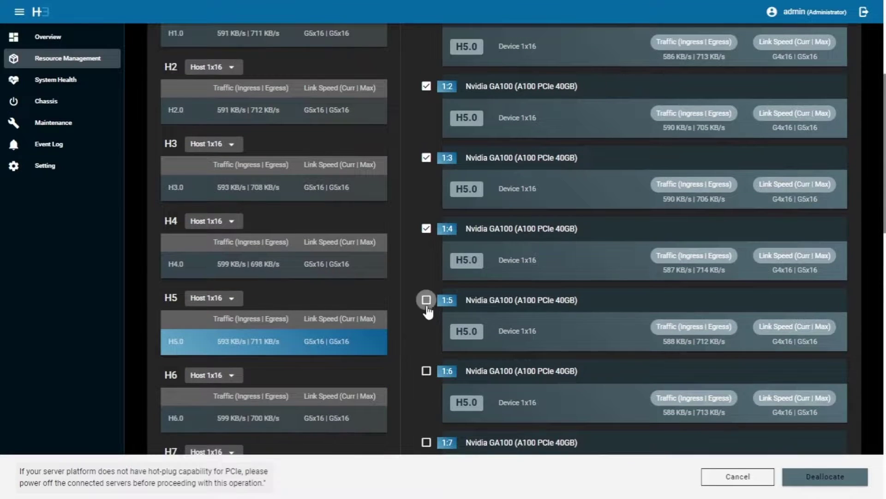
scroll(429, 314, "down", 1)
left_click(427, 305)
scroll(430, 318, "down", 1)
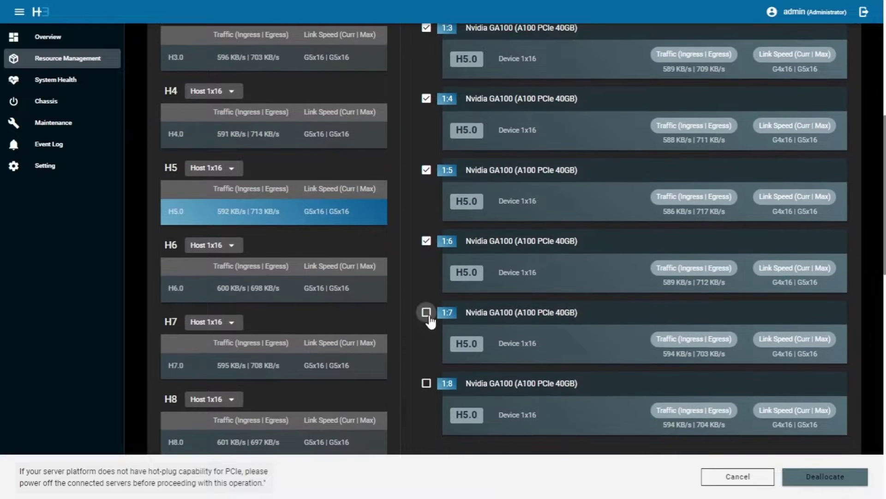
left_click(426, 312)
left_click(426, 383)
scroll(761, 404, "down", 2)
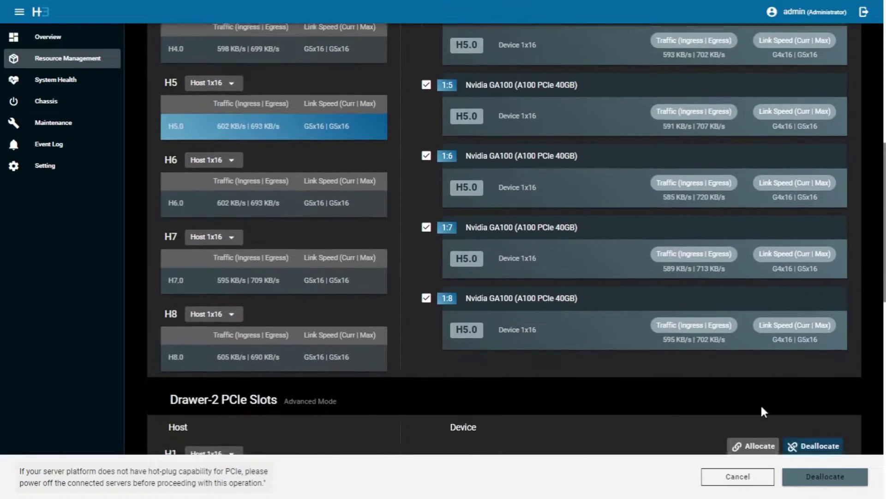
left_click(812, 478)
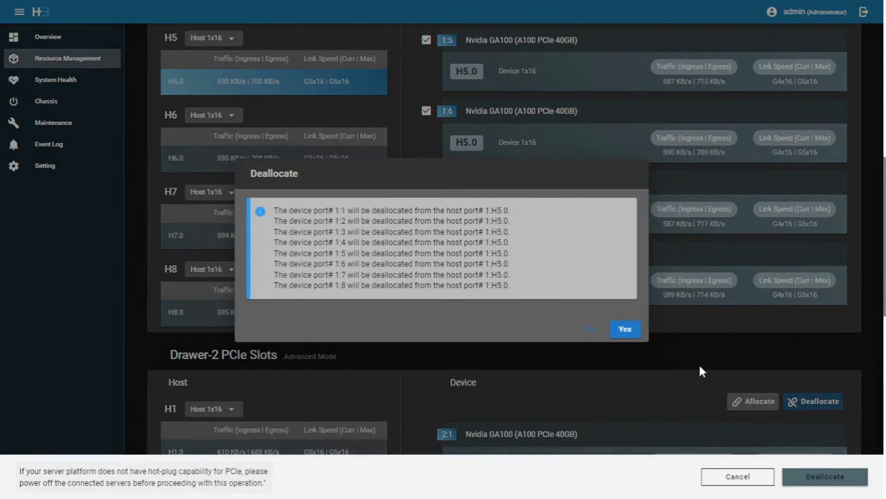
left_click(623, 329)
left_click(624, 330)
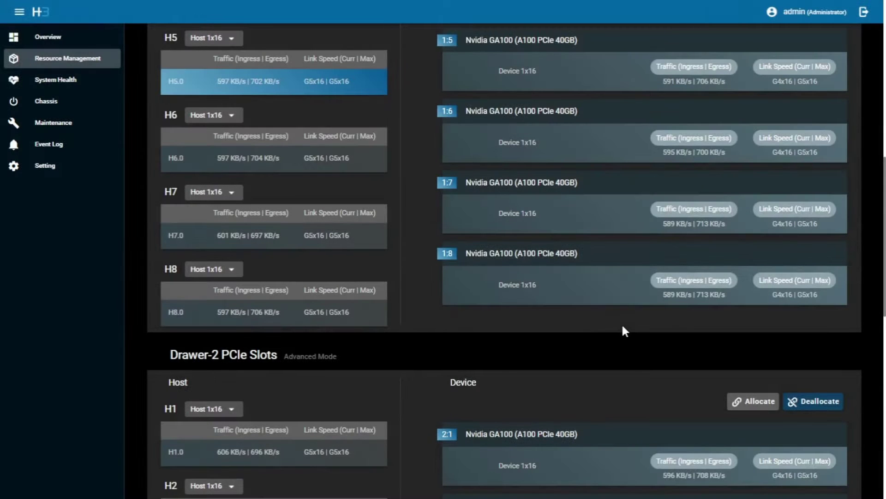
scroll(731, 154, "up", 7)
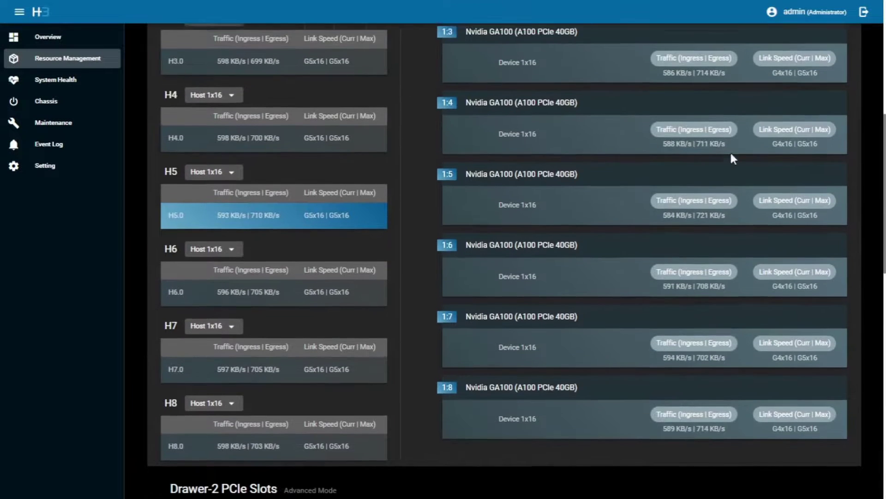
scroll(731, 155, "up", 2)
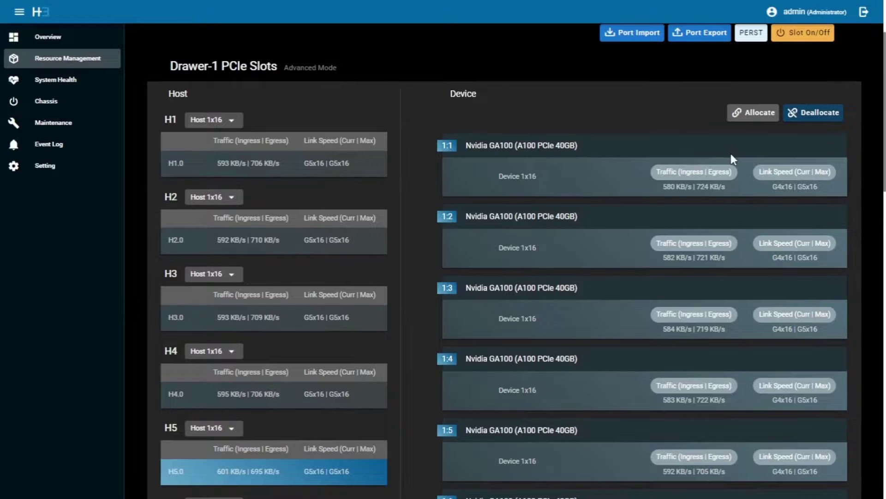